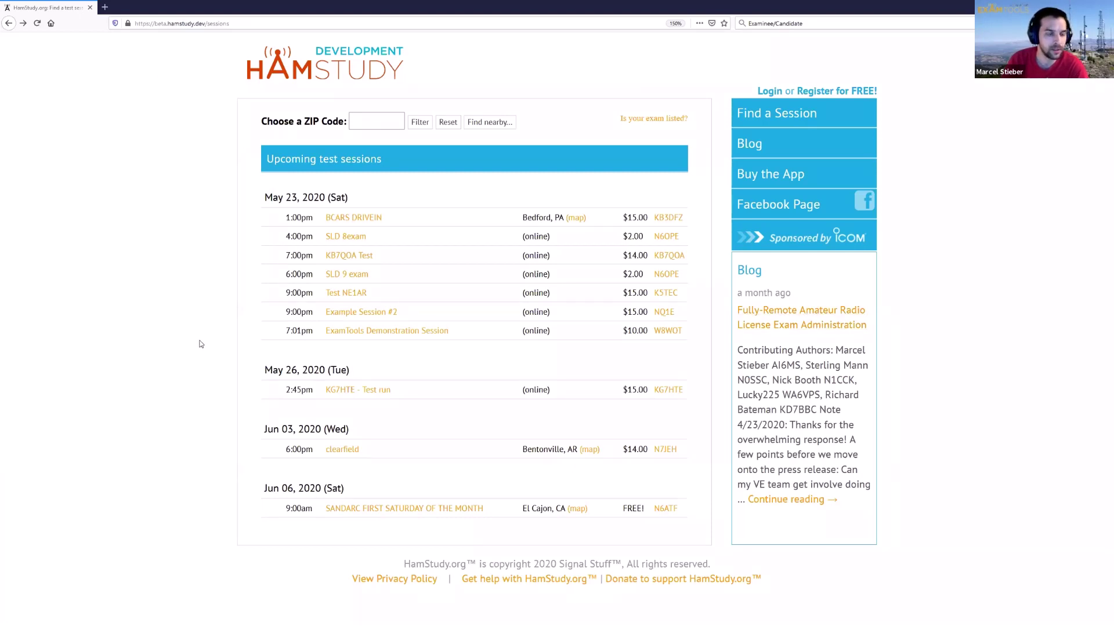
Step: Open the ExamTools Demonstration Session (May 23, 2020) details and start its registration
left_click(365, 332)
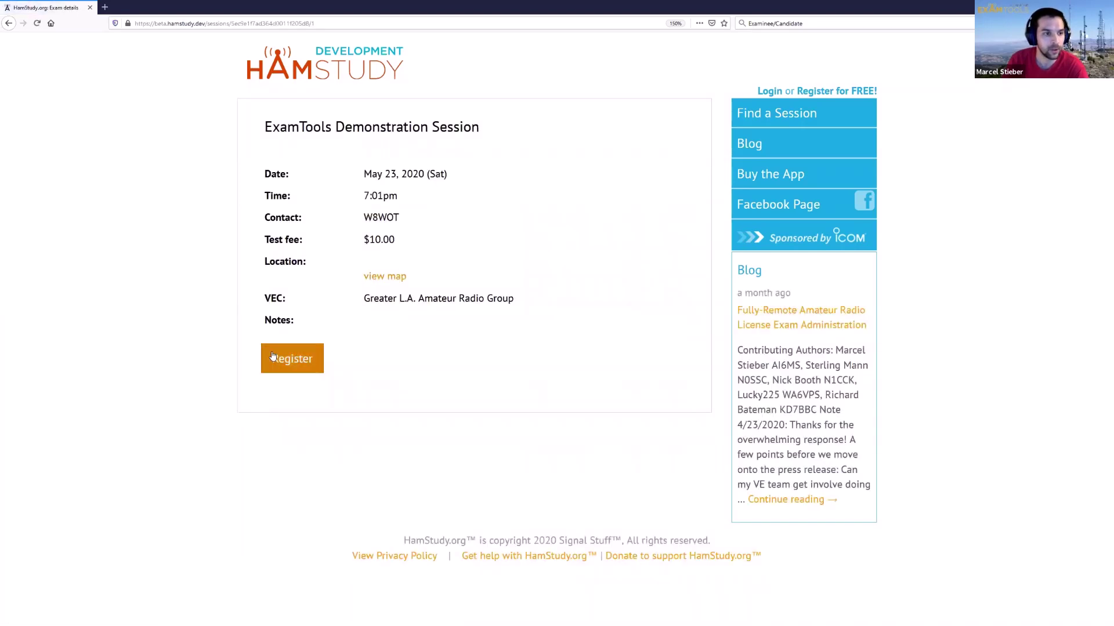
left_click(274, 358)
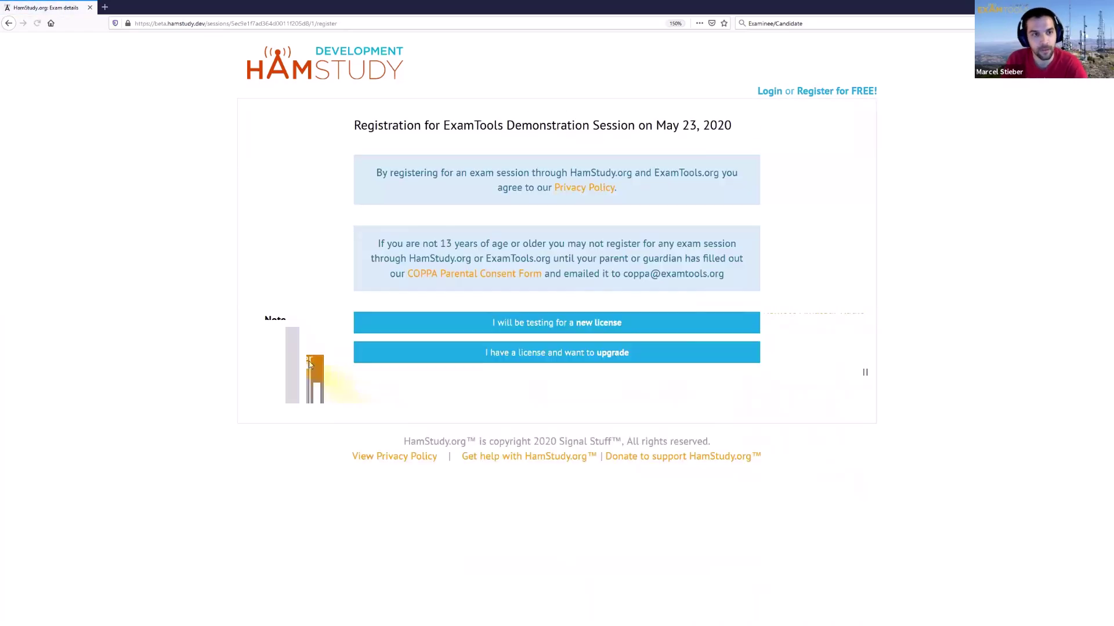
Step: Submit new-license candidate Ham Radio, 123 Ham Radio Lane, Radio City, NY 95111
left_click(549, 323)
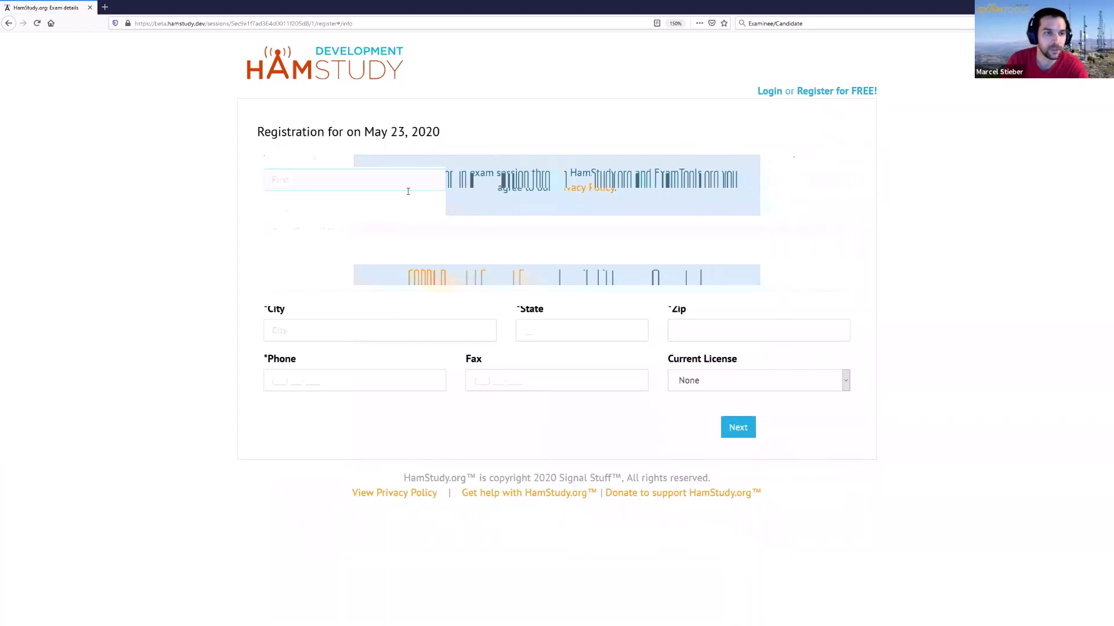
type("Ham")
key("Tab")
key("Tab")
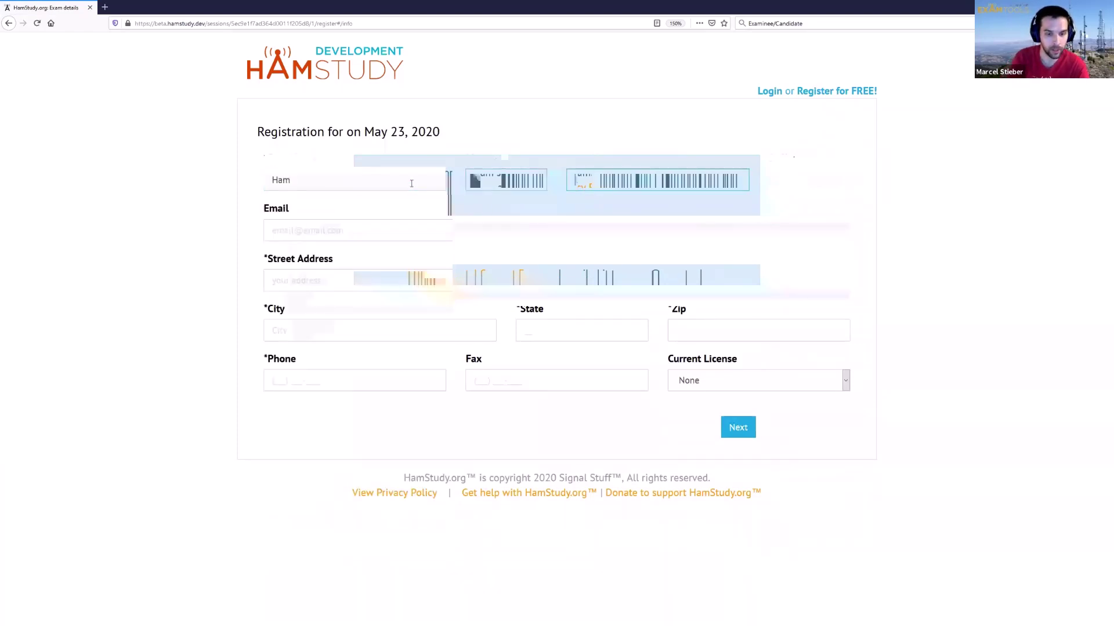
type("Radio")
key("Tab")
key("Tab")
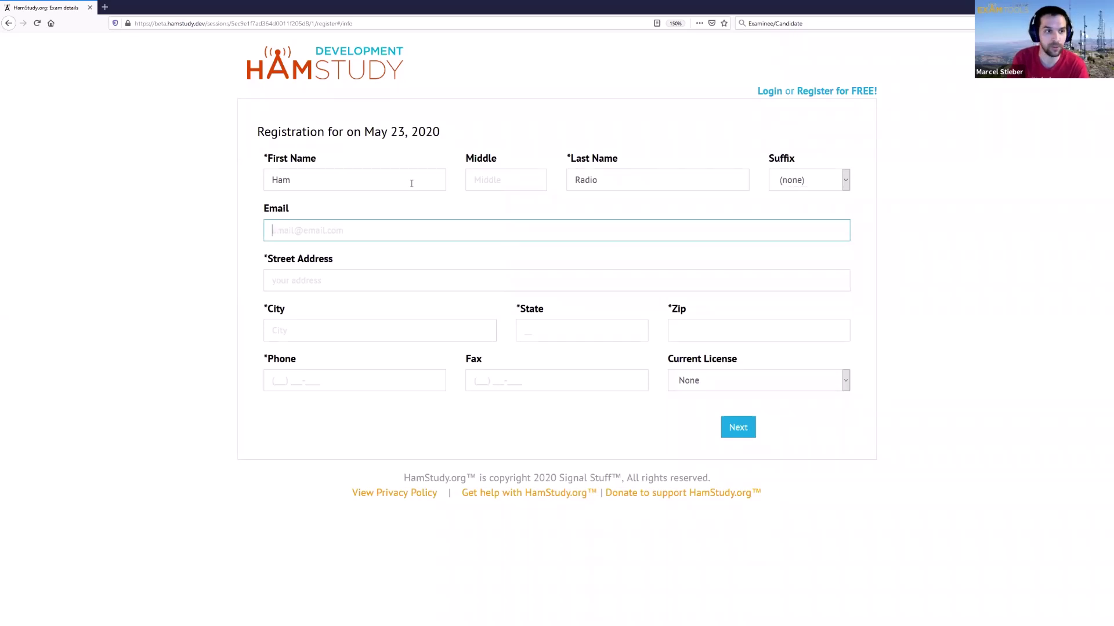
key("Tab")
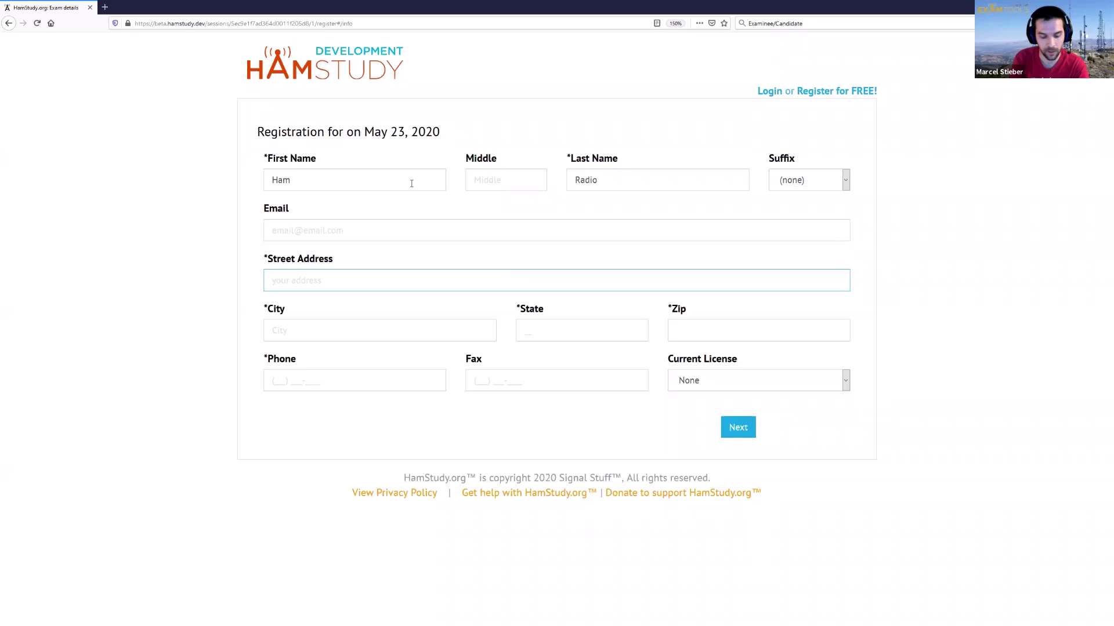
type("123 Ham Radio Lane")
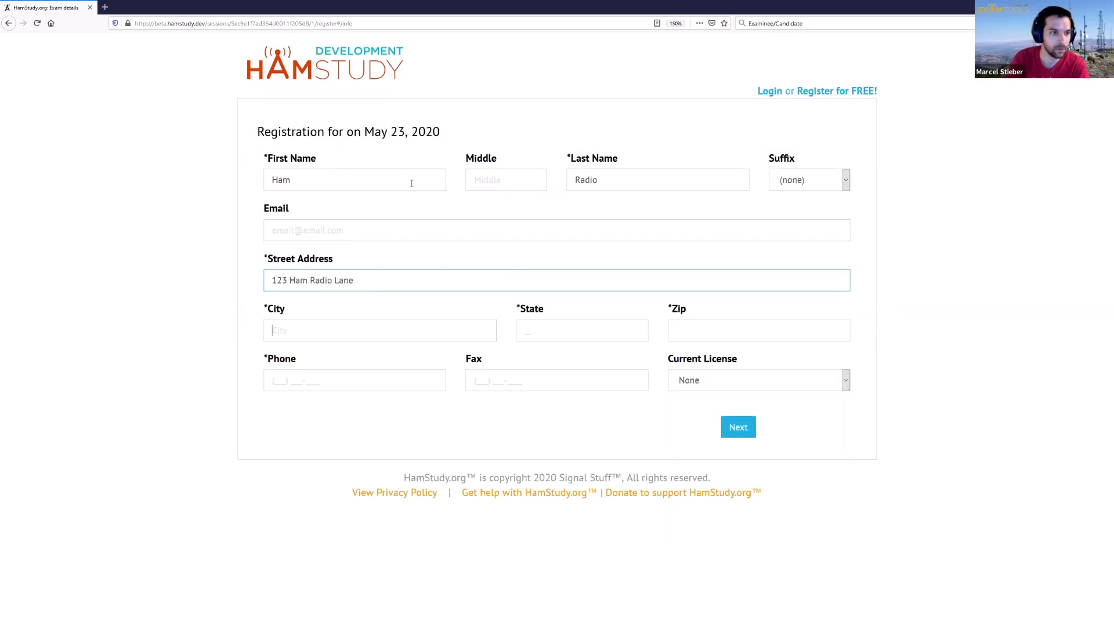
key("Tab")
type("Radio ")
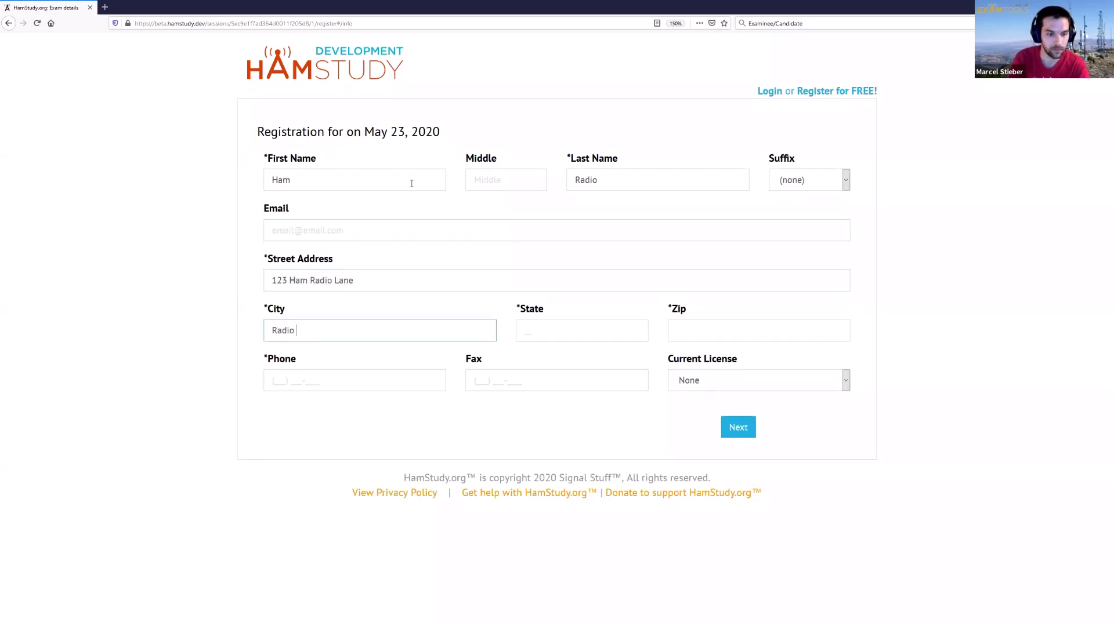
type("City")
key("Tab")
type("NY")
key("Tab")
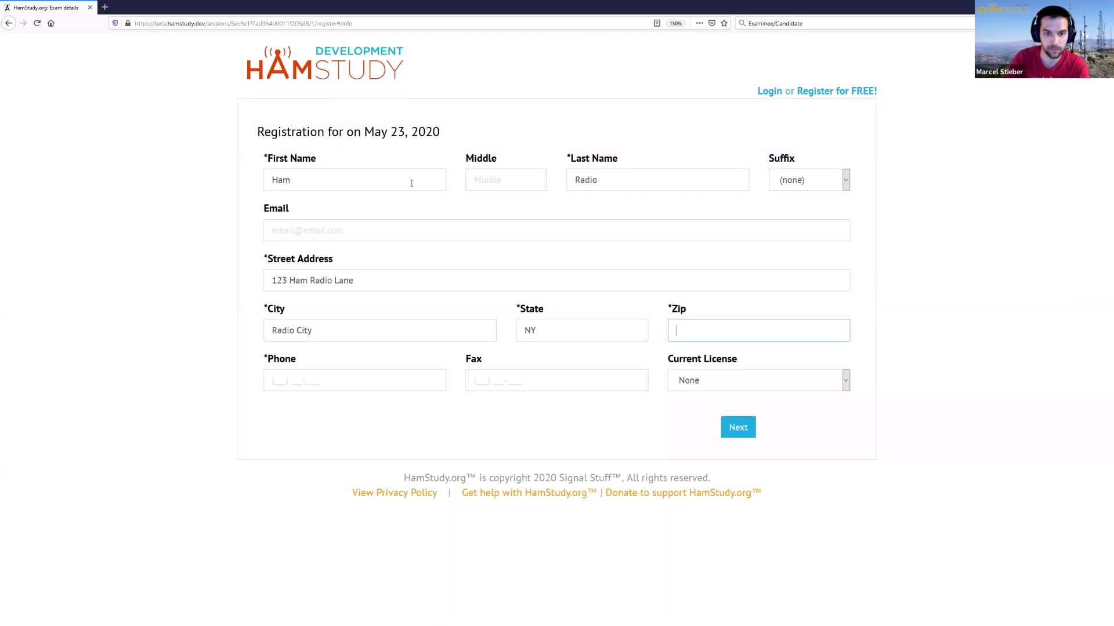
type("95111")
key("Tab")
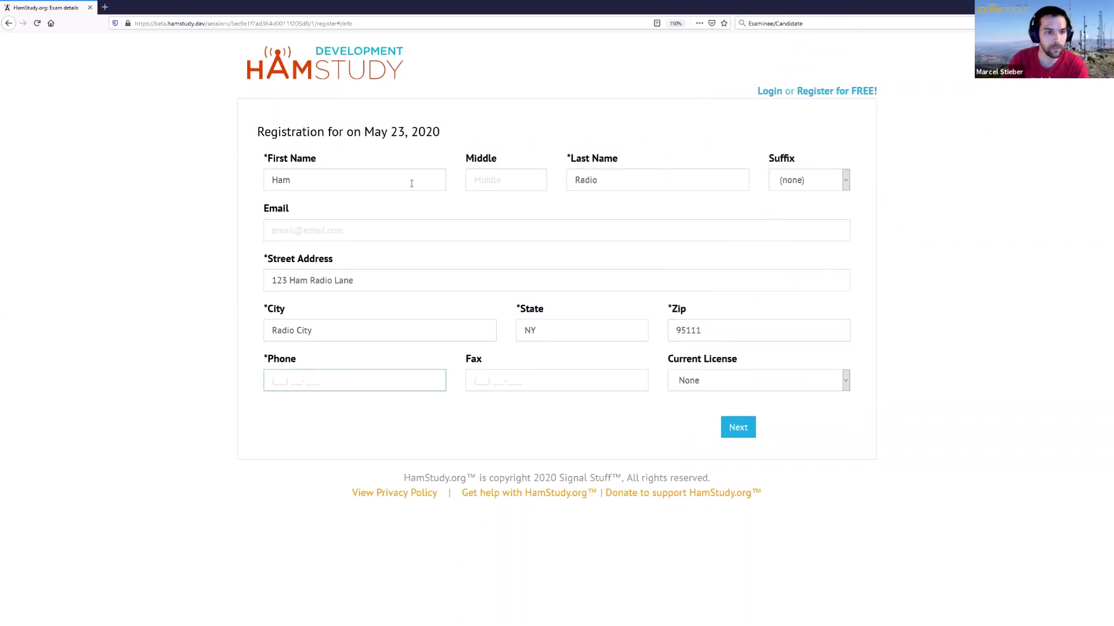
key("Tab")
left_click(738, 427)
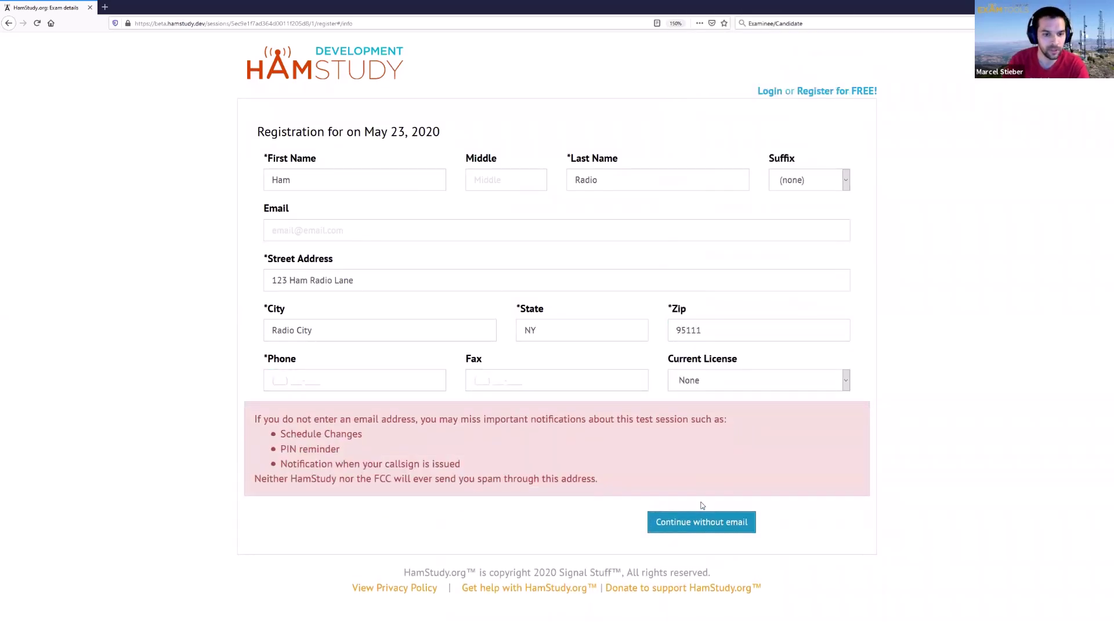
Step: Skip entering an email and skip postal address validation
left_click(702, 522)
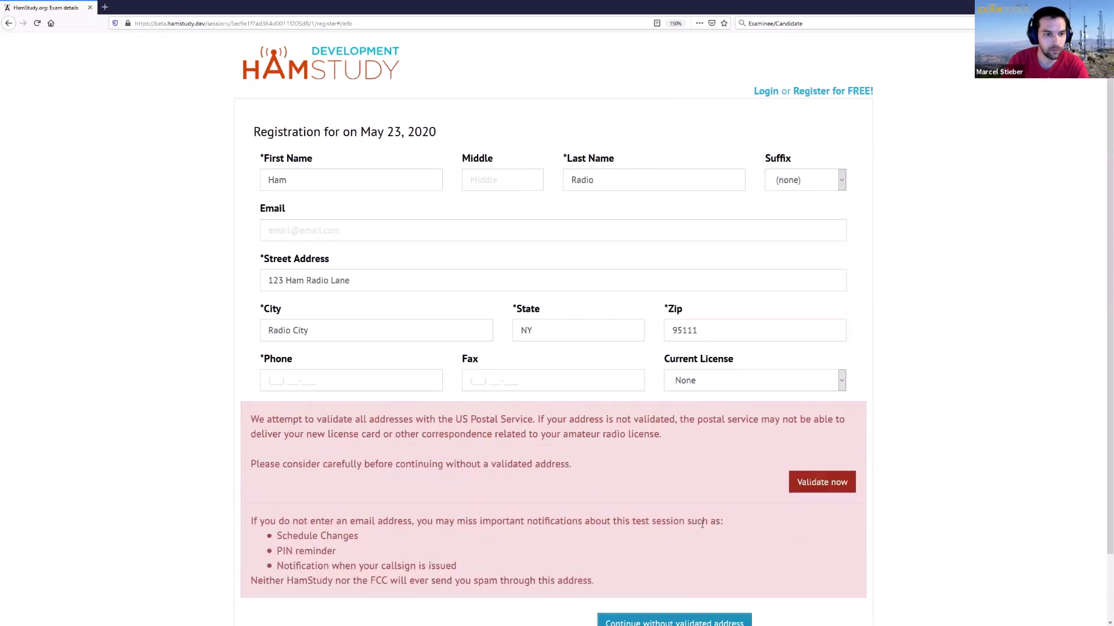
left_click(706, 617)
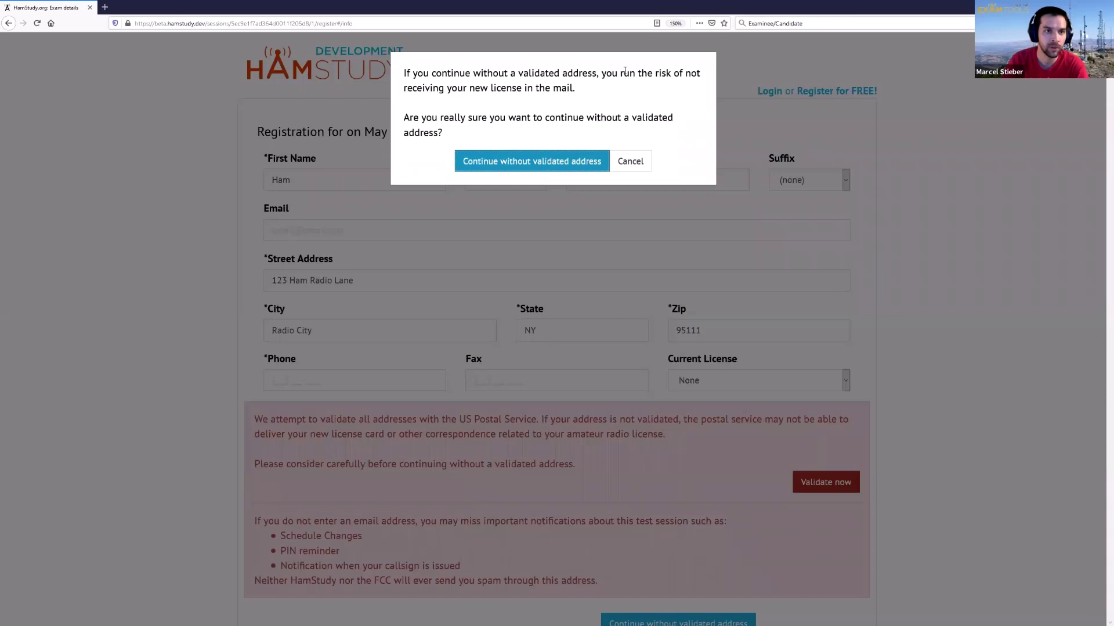
Step: Confirm proceeding without a validated address and declare no felony conviction
left_click(501, 166)
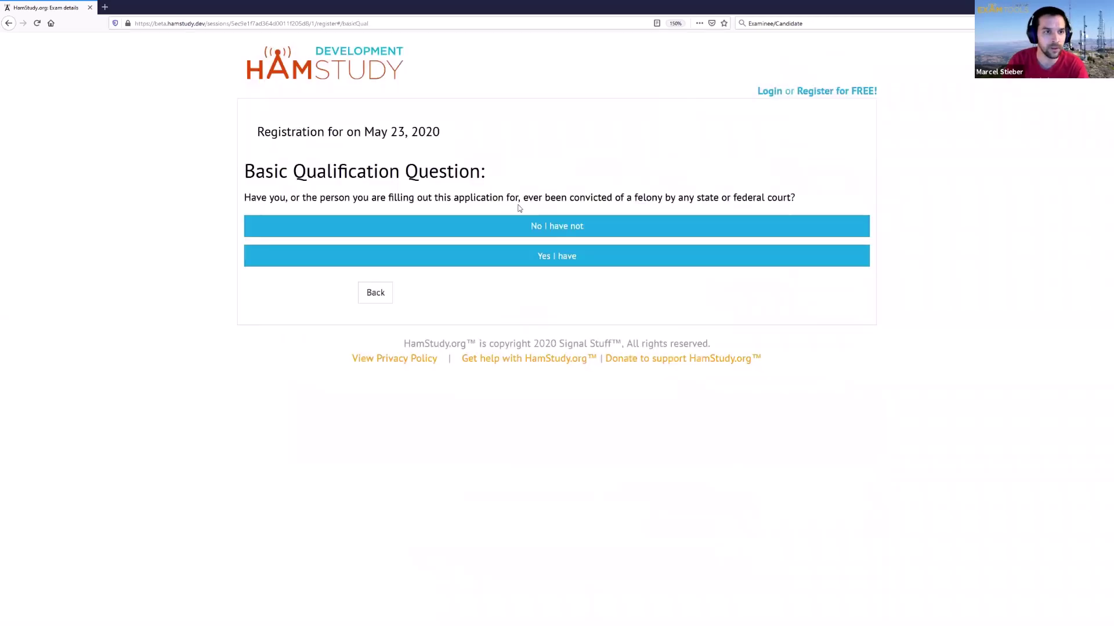
left_click(574, 227)
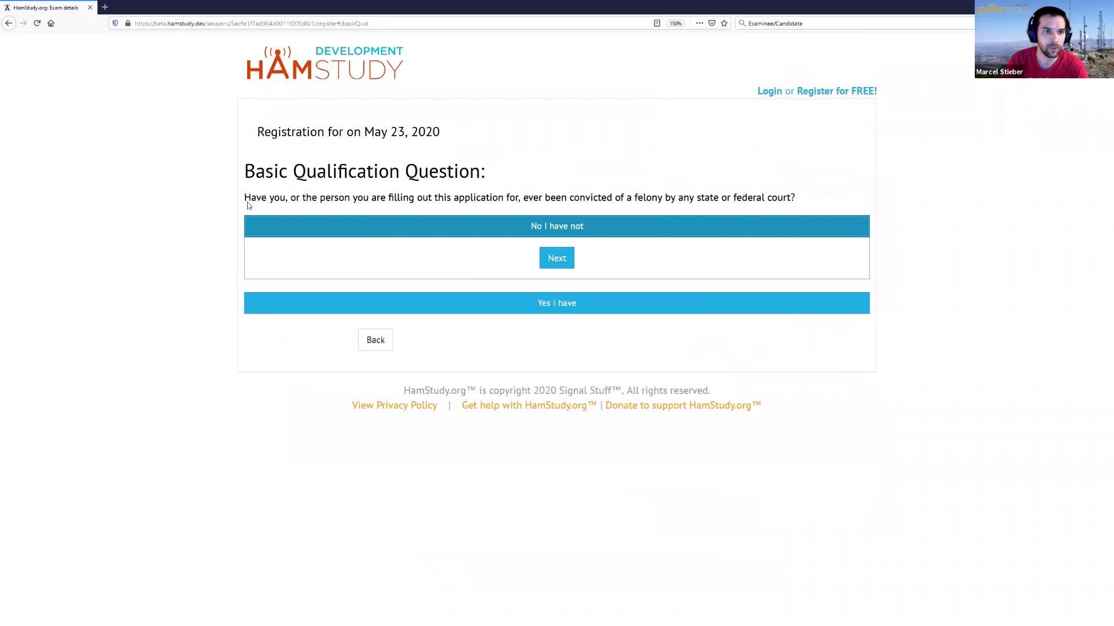
left_click(558, 260)
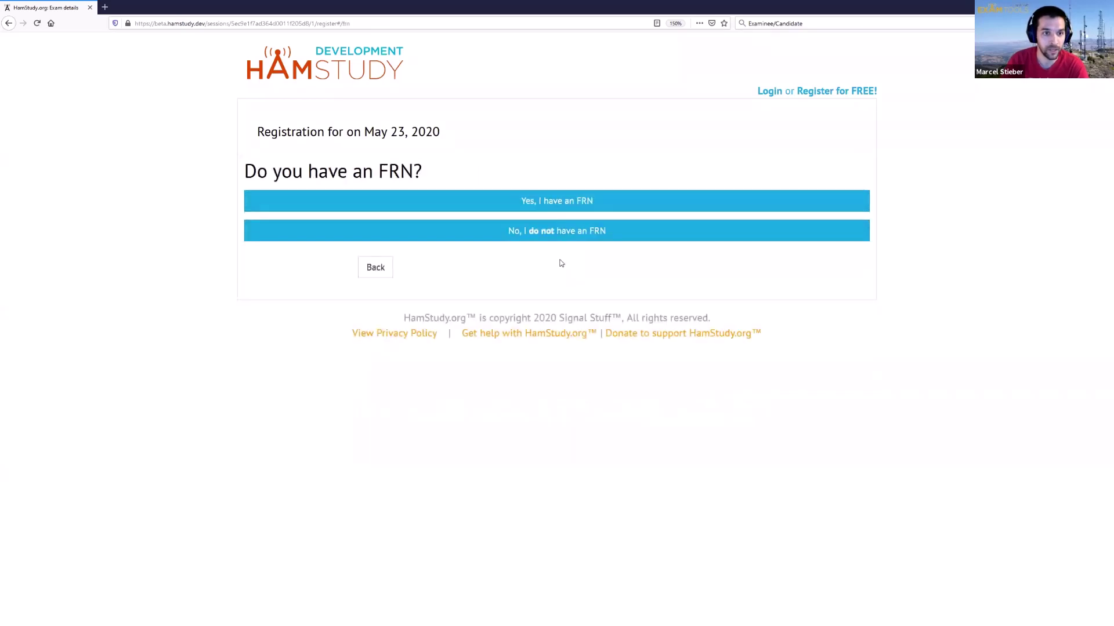
left_click(567, 201)
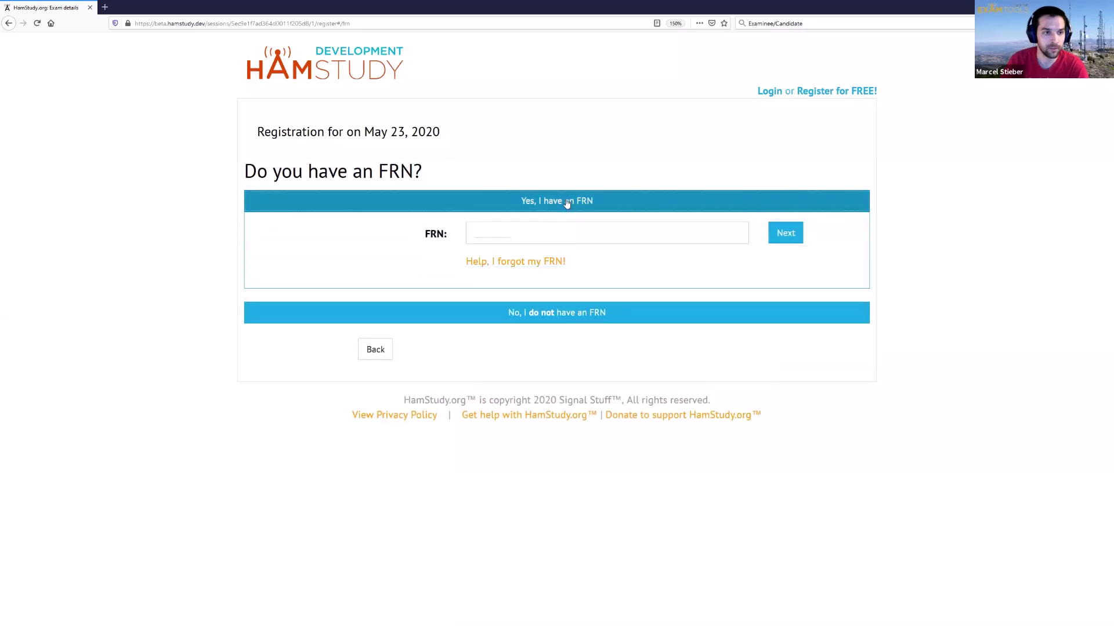
left_click(510, 230)
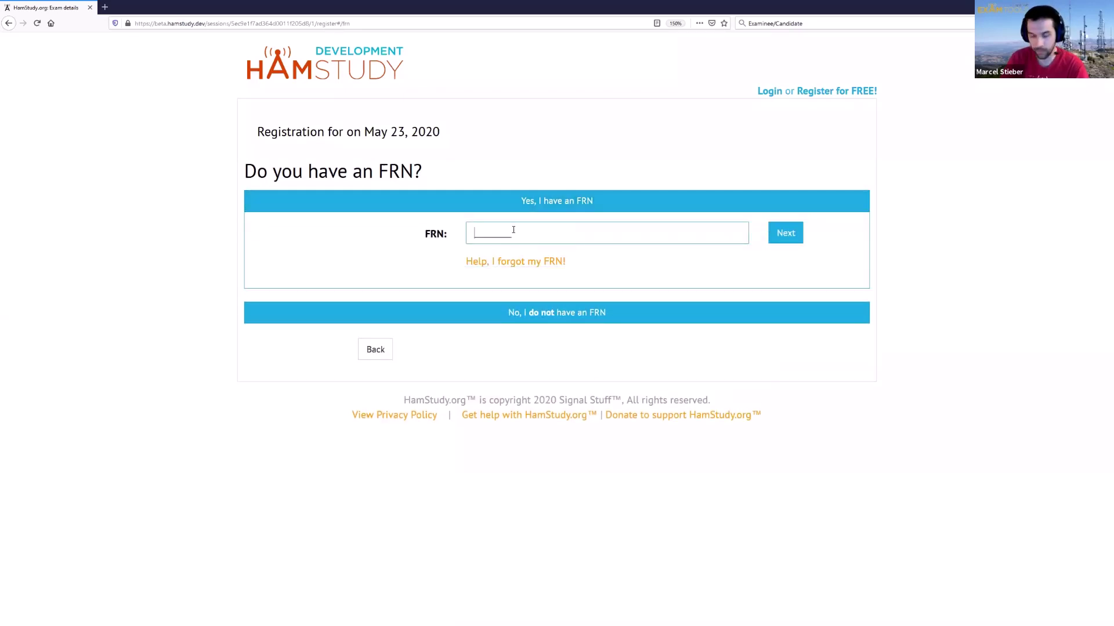
type("0000000000")
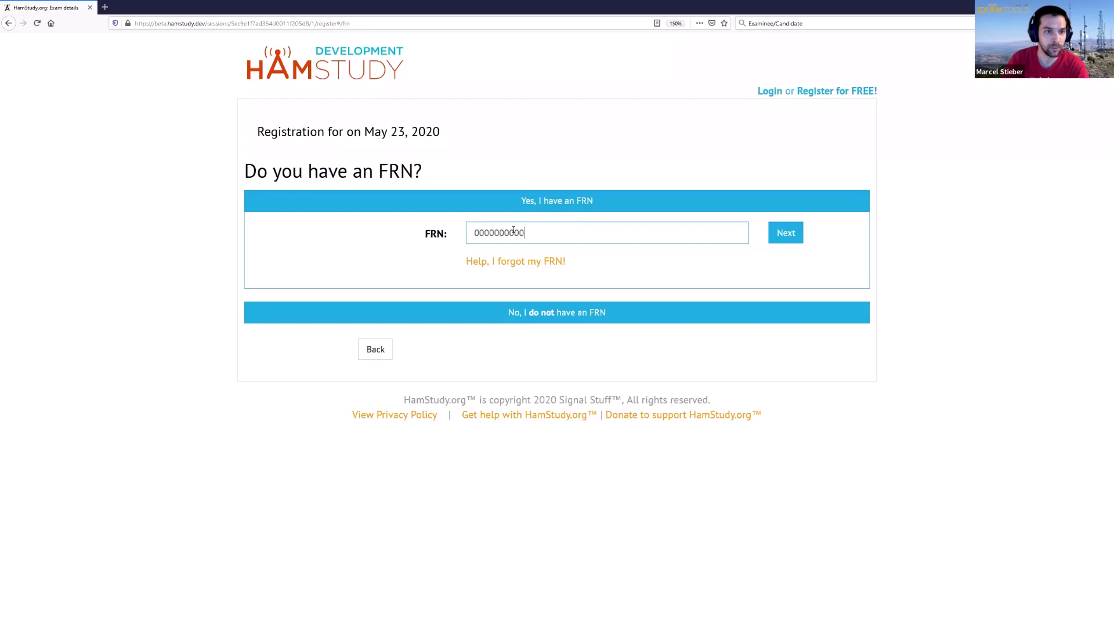
left_click(786, 234)
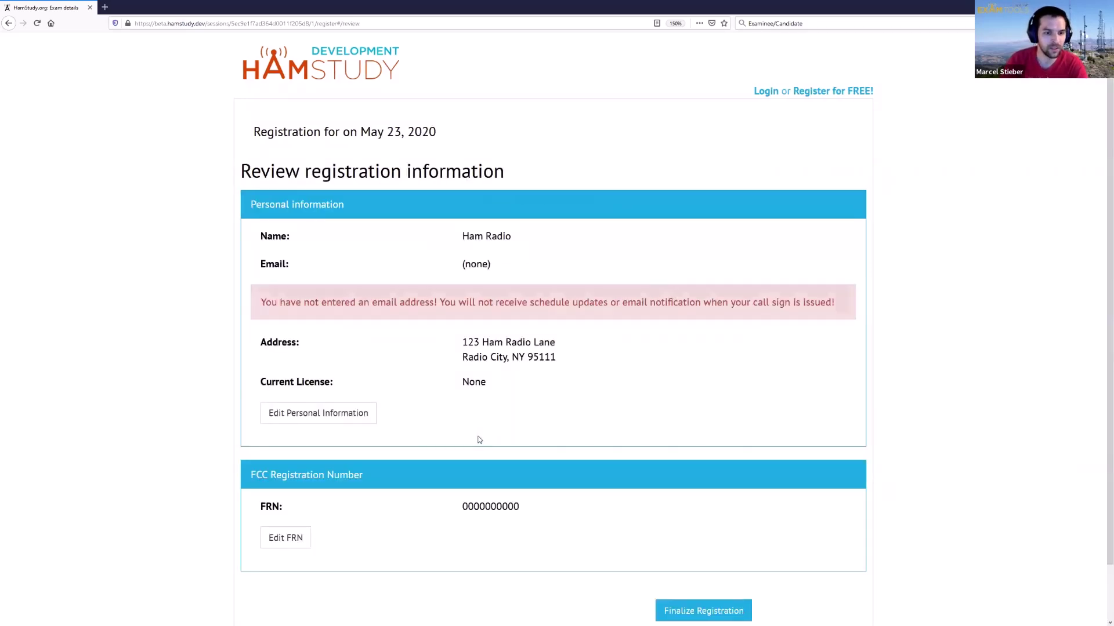
left_click(691, 612)
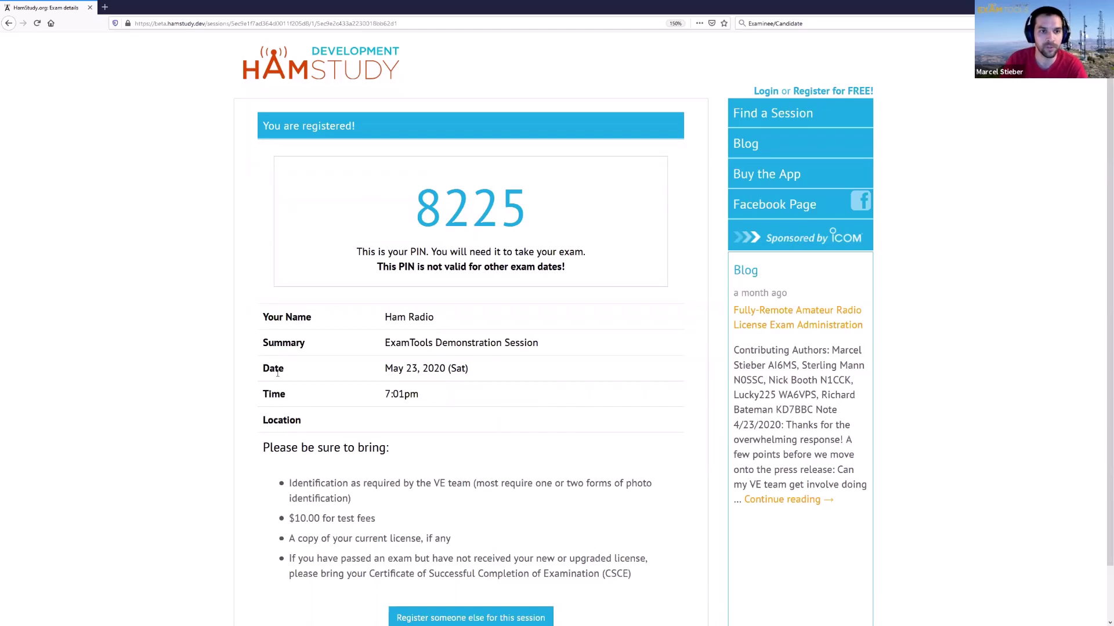
left_click_drag(415, 215, 538, 209)
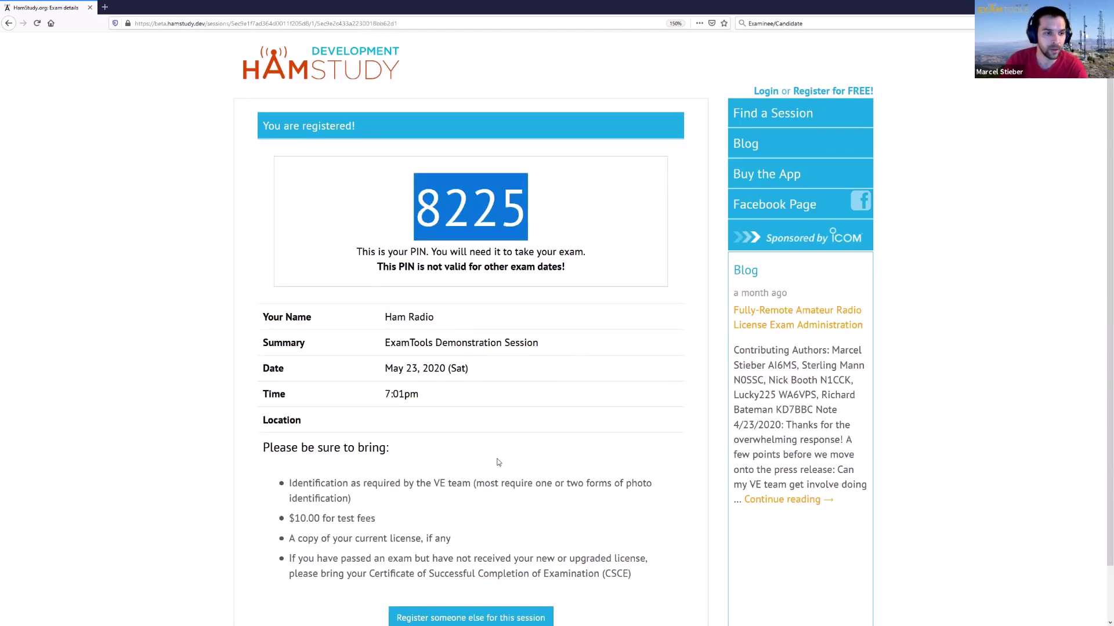
scroll(498, 462, "down", 1)
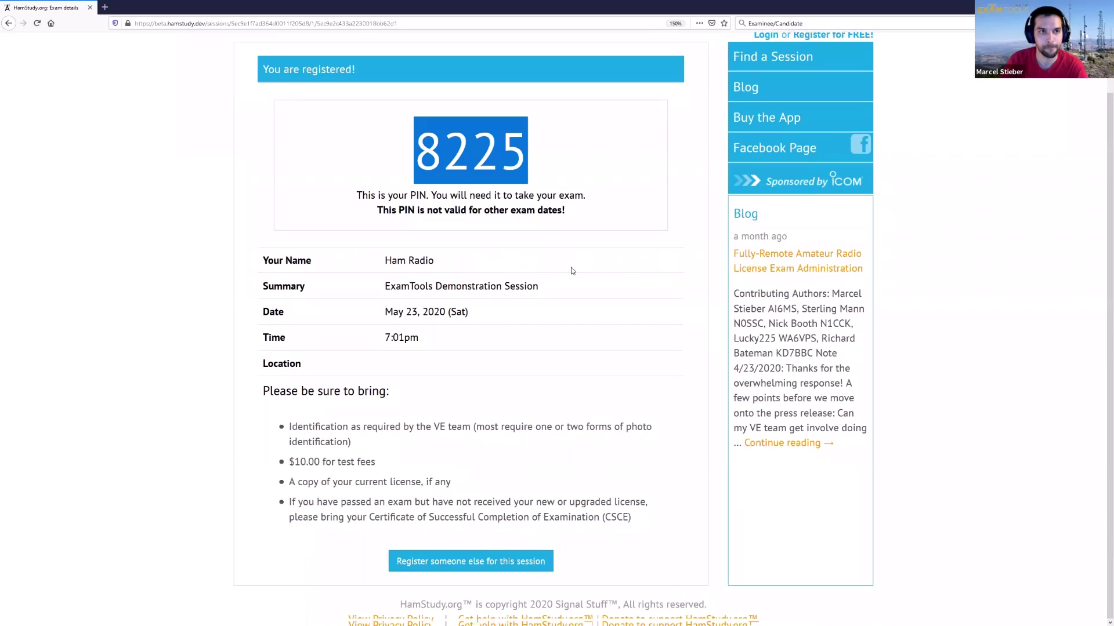